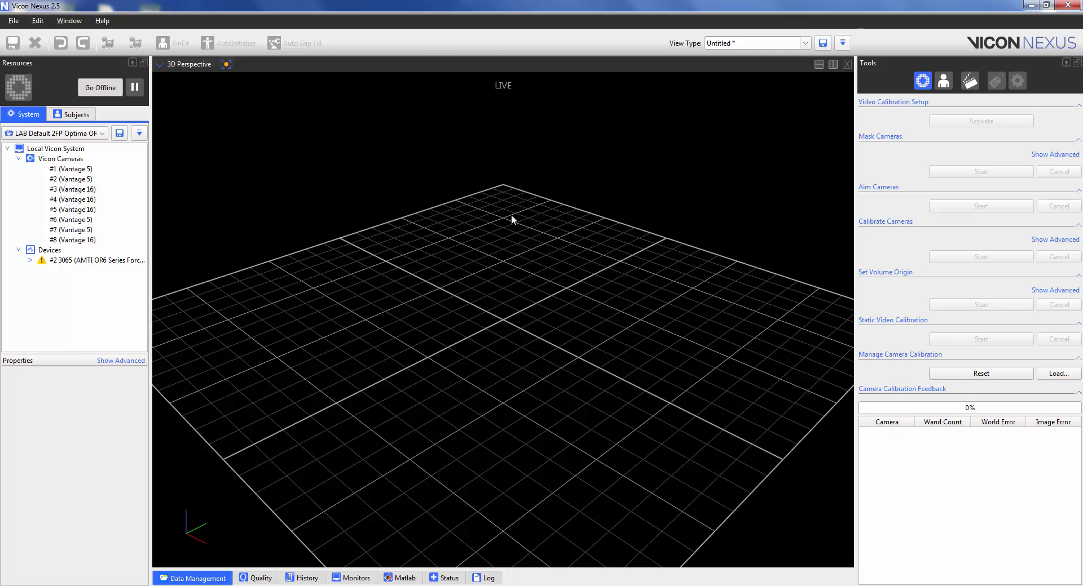
- Add the AMTI Gen5/Optima digital devices to the system's device list
right_drag(511, 212, 498, 330)
drag(498, 331, 541, 338)
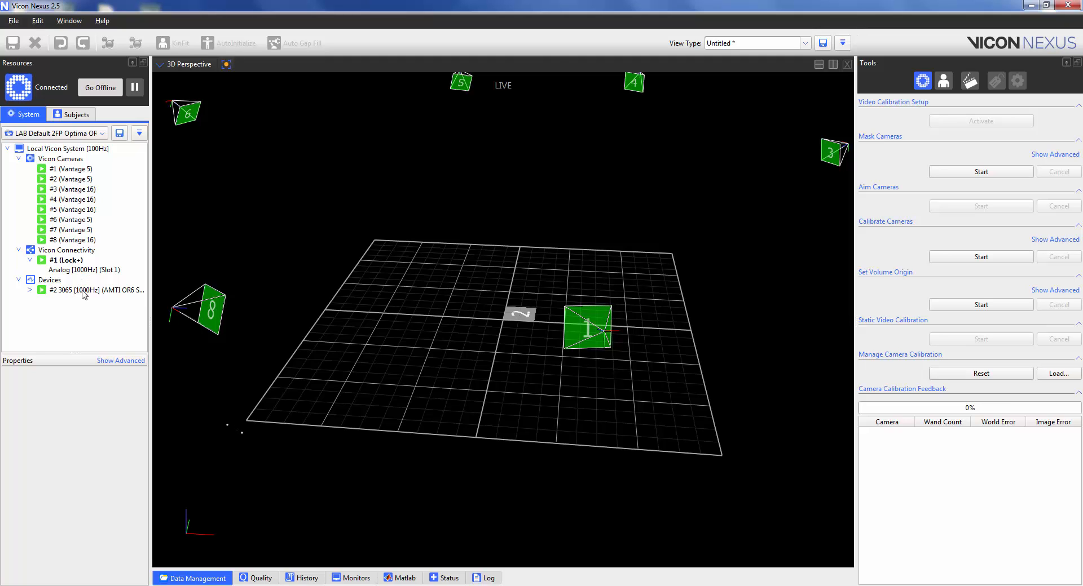
right_click(56, 282)
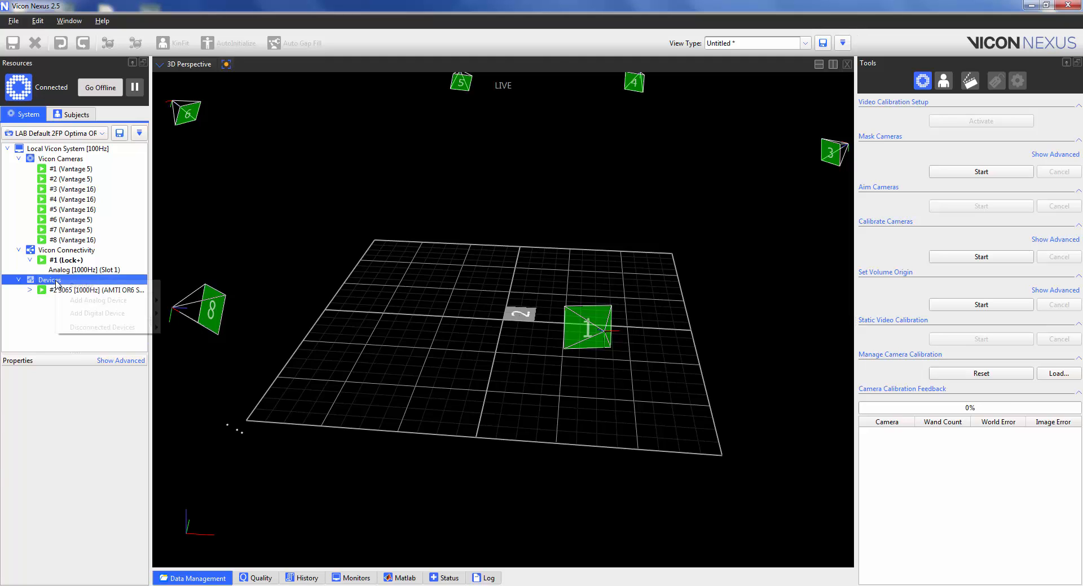
mouse_move(114, 319)
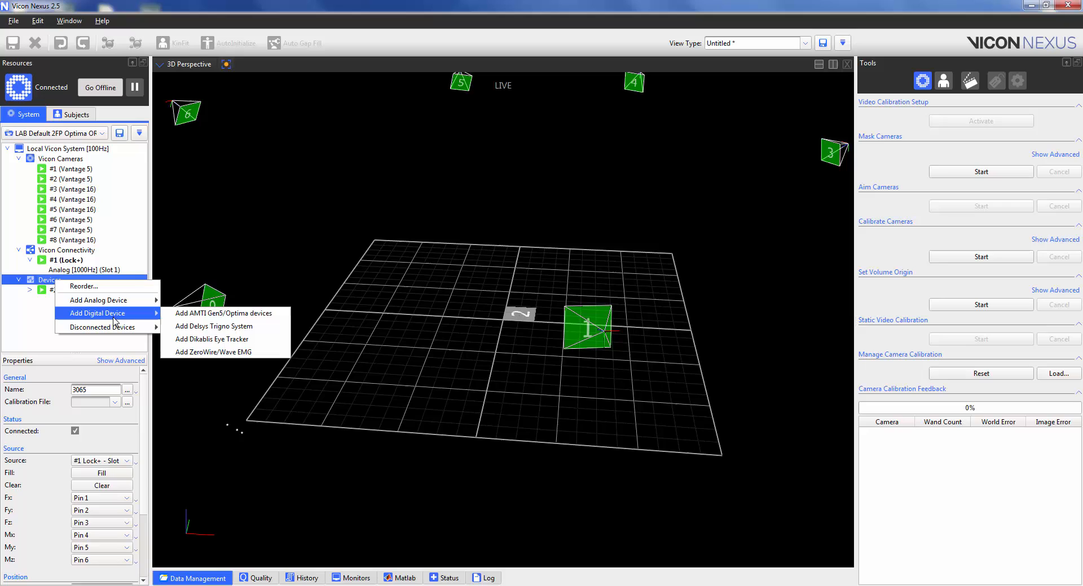
click(200, 315)
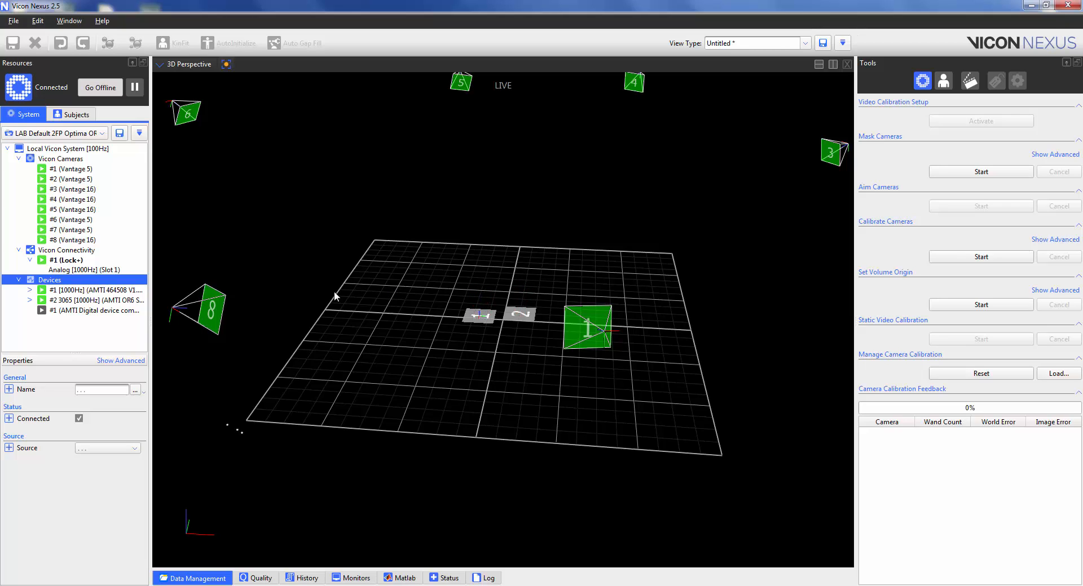
- Zero the AMTI digital platforms and zero the level of the analog AMTI OR6 force plate #2
click(99, 311)
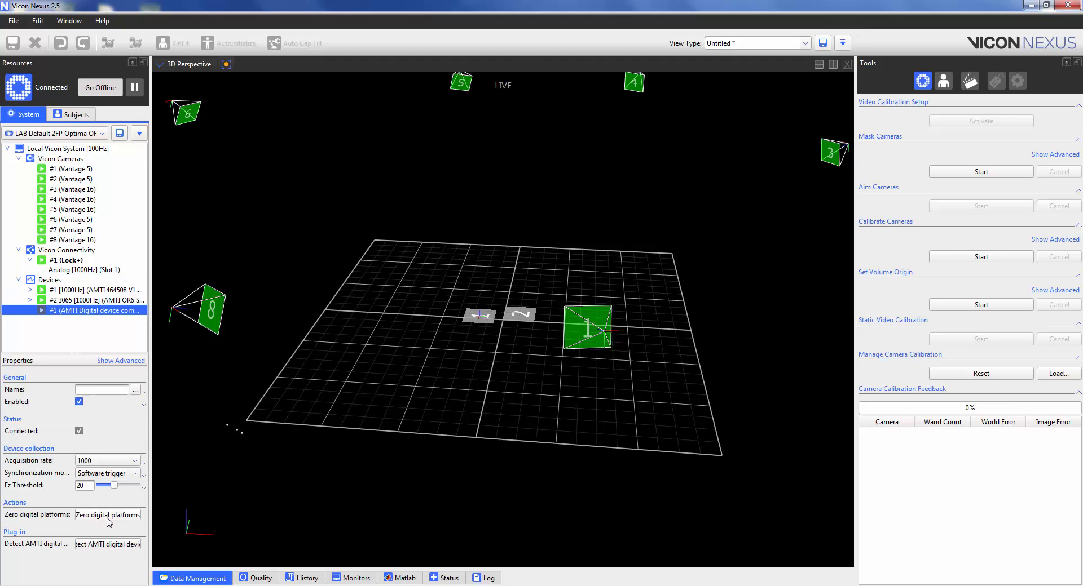
right_click(101, 301)
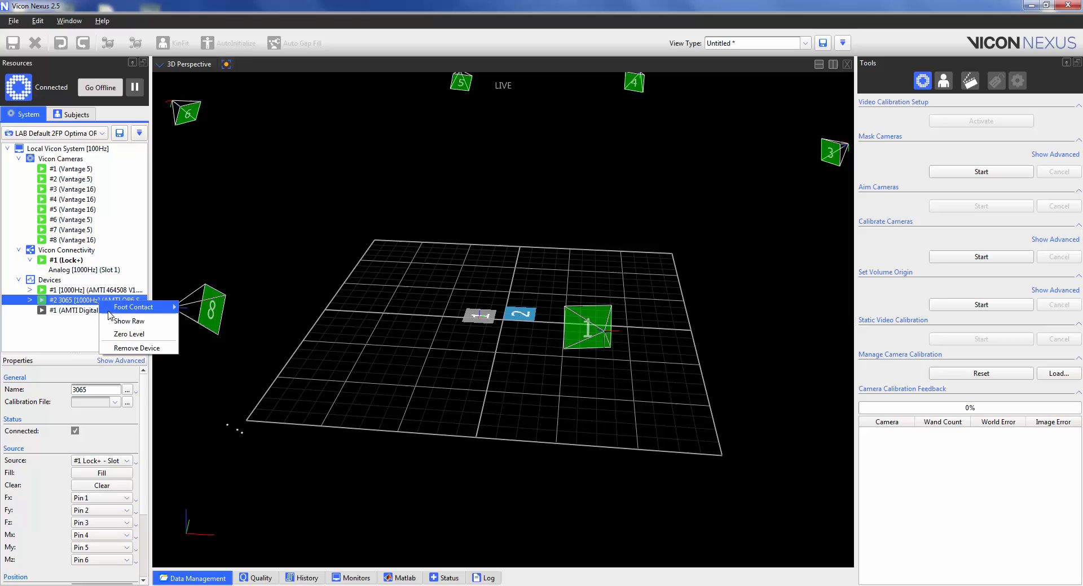
click(115, 338)
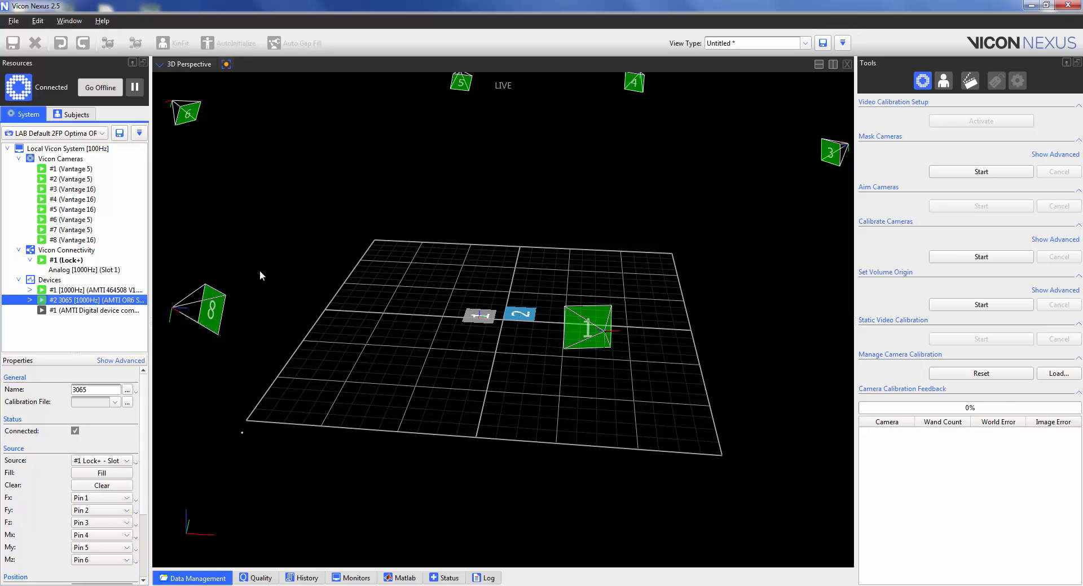
- Show all eight Vantage cameras together in the Camera view
drag(82, 170, 85, 239)
click(186, 65)
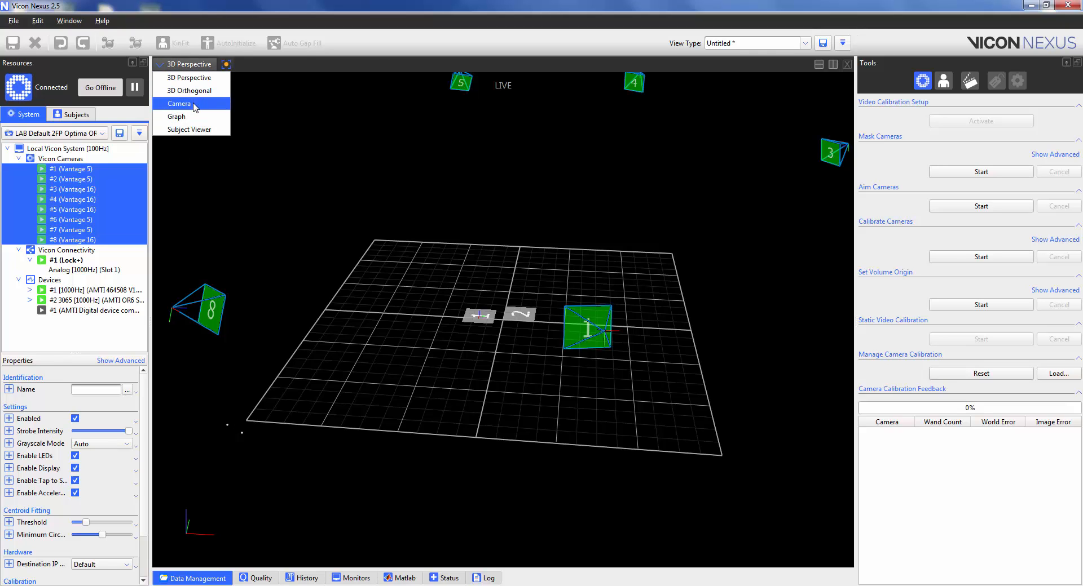
click(175, 103)
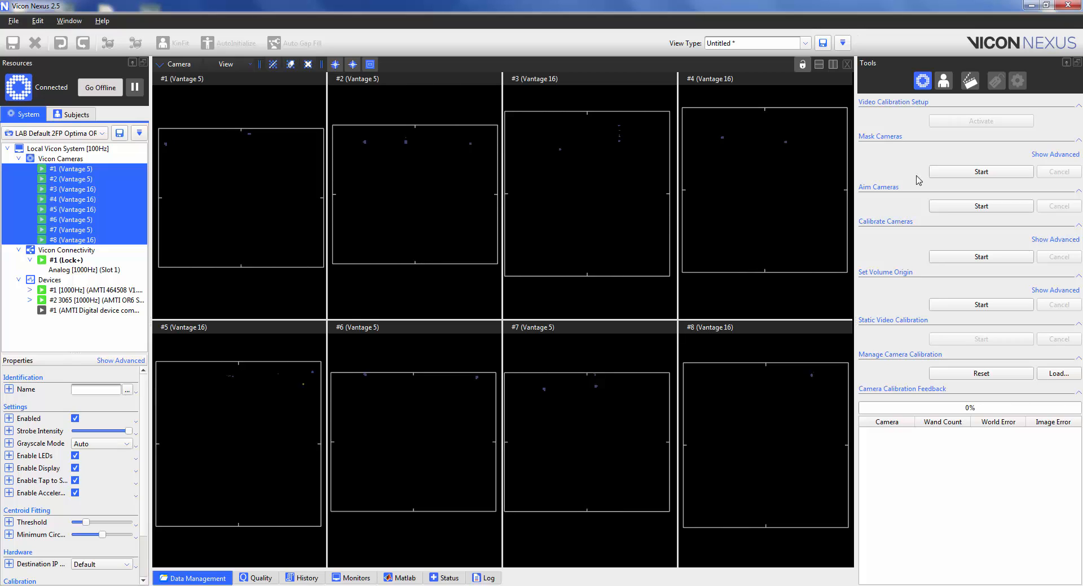
- Mask the cameras, and calibrate them with a wand wave captured by all eight cameras
click(980, 172)
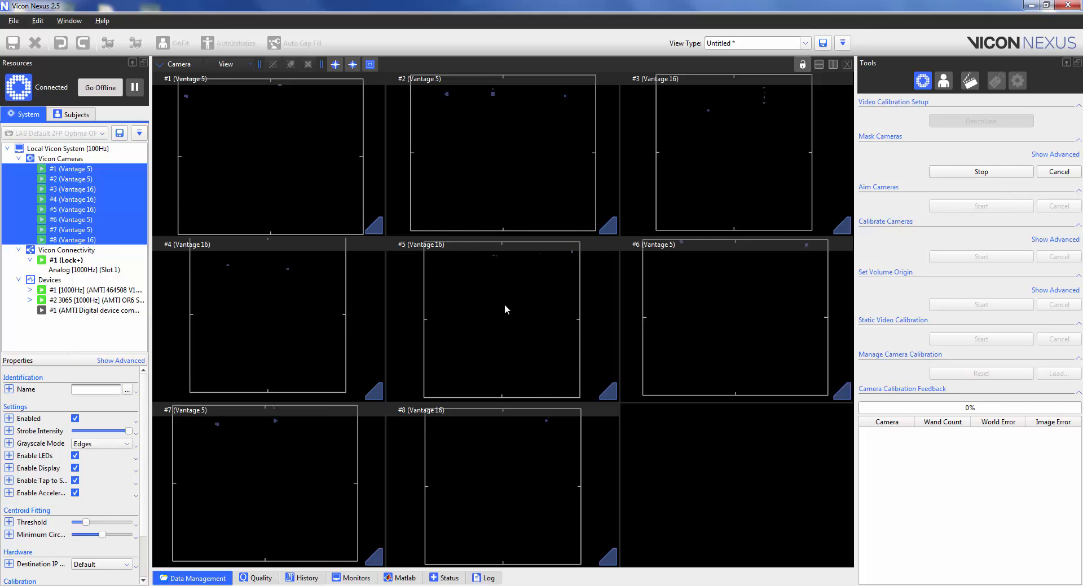
click(966, 174)
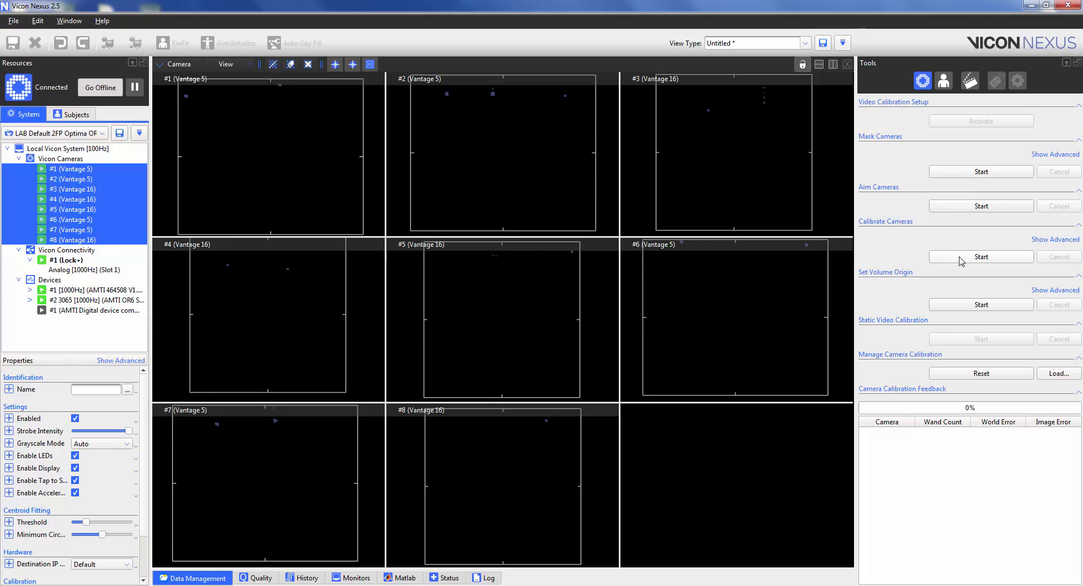
click(962, 260)
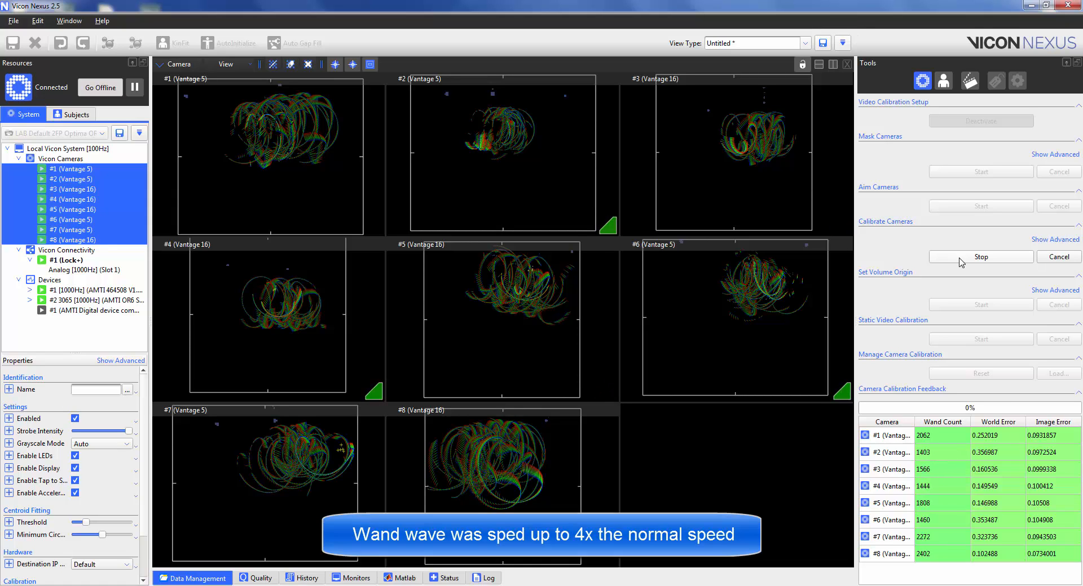
click(960, 258)
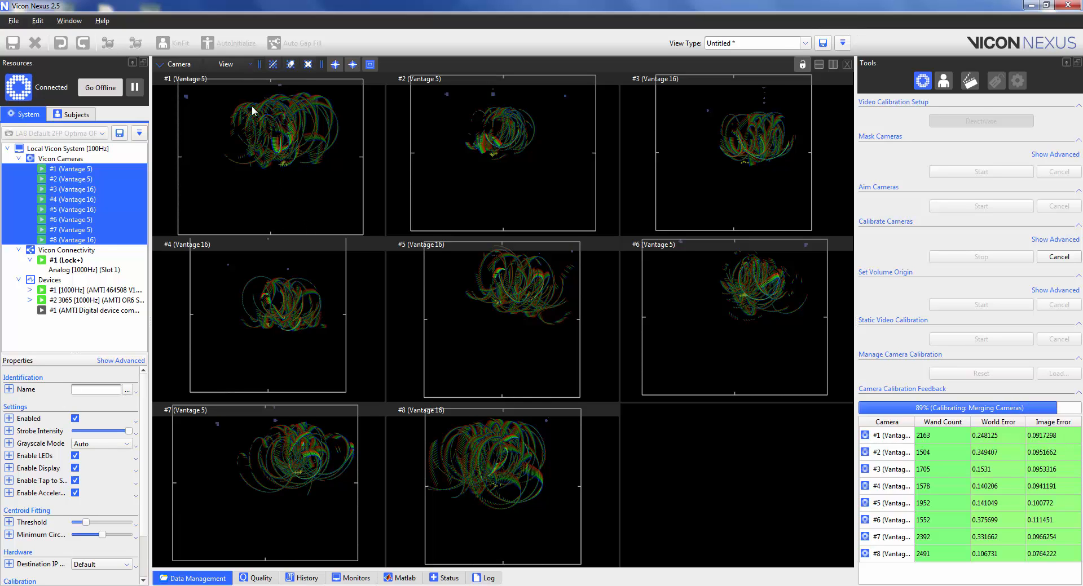
- Set the volume origin and check the camera positions in the 3D Perspective view
click(186, 64)
click(191, 75)
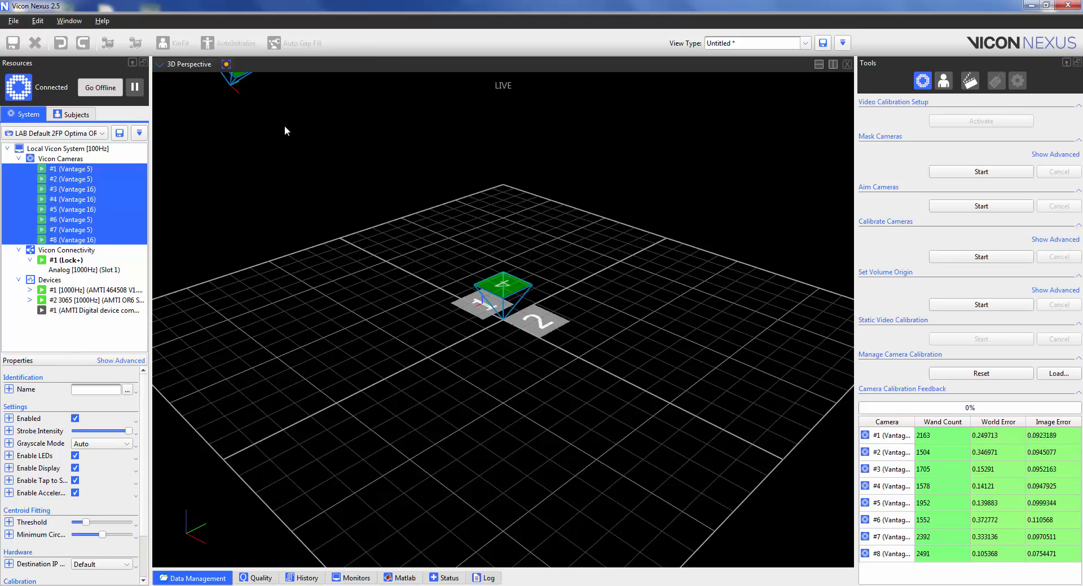
scroll(533, 285, down, 5)
middle_drag(534, 276, 533, 343)
drag(532, 341, 536, 345)
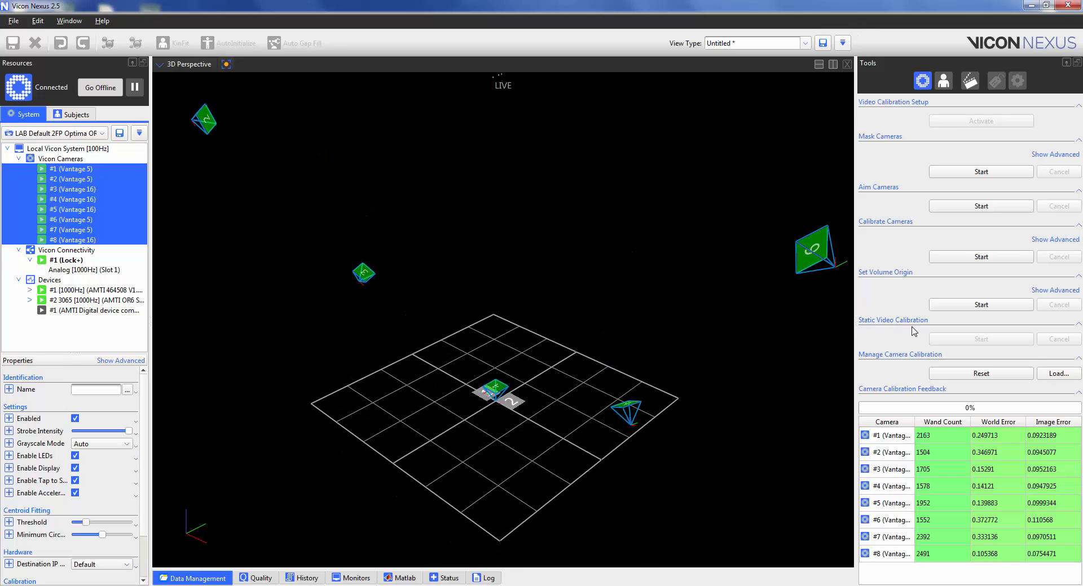
click(965, 305)
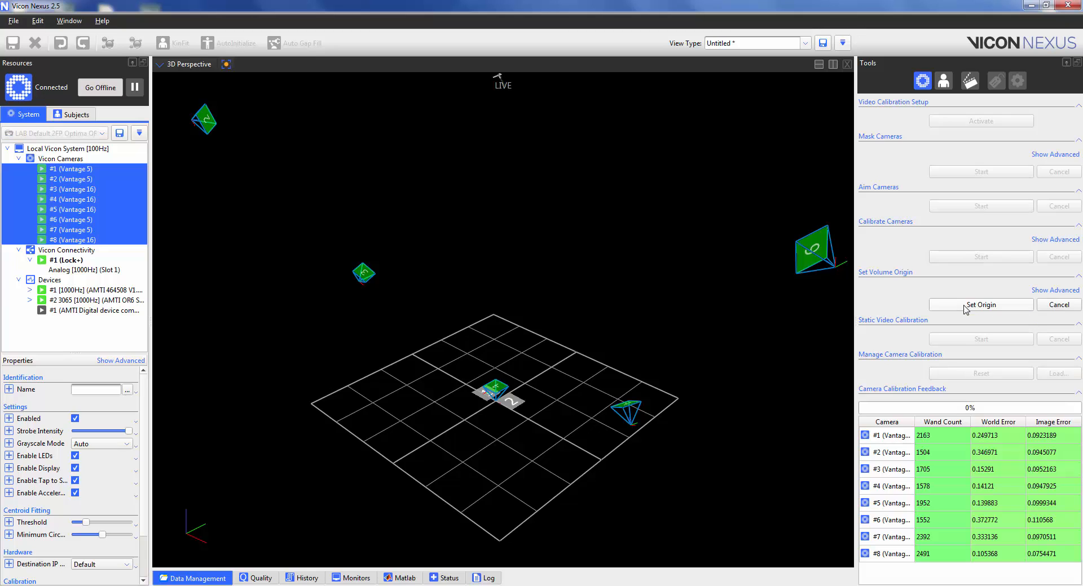
click(960, 305)
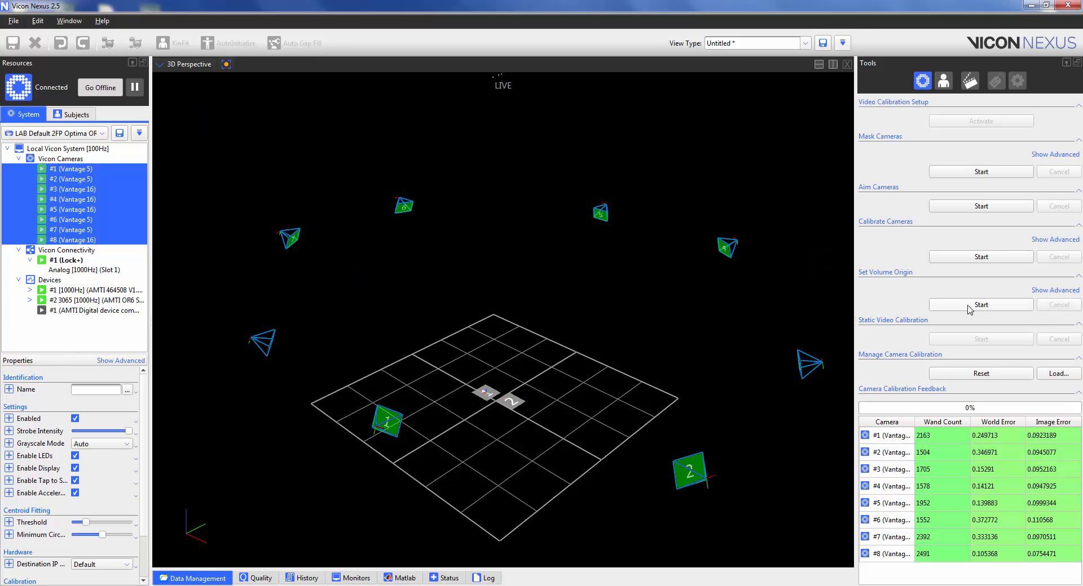
scroll(547, 388, up, 1)
drag(522, 426, 611, 423)
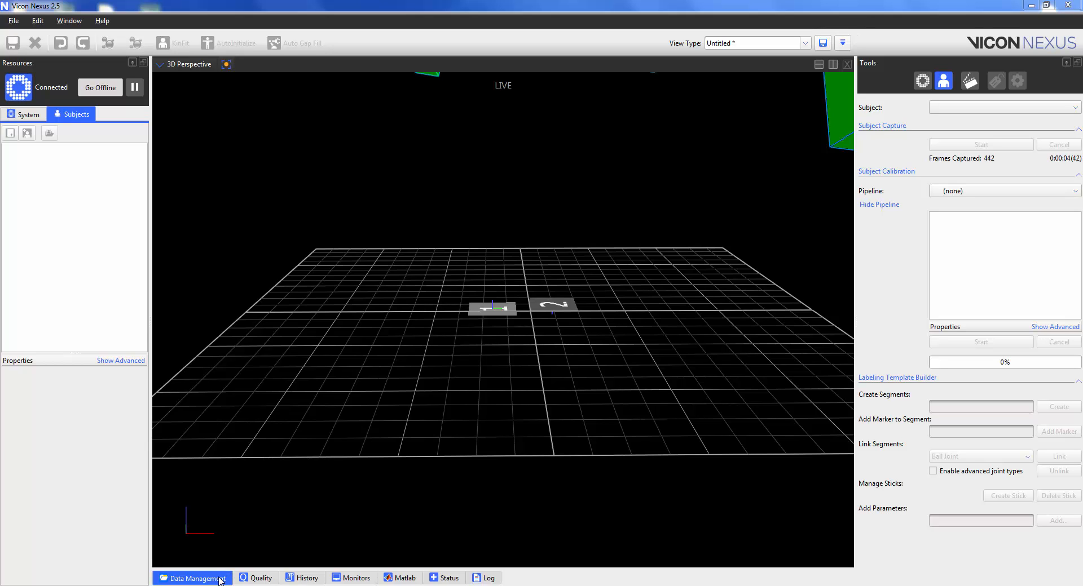
- Create and open a session named 01052017 under the first subject in the Simple Workflow database
click(193, 578)
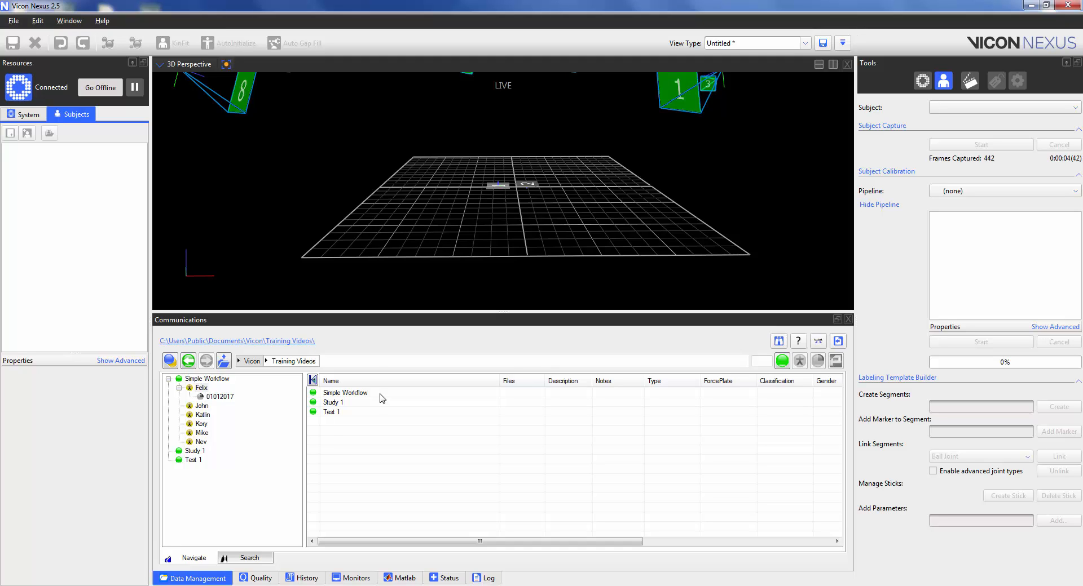
double_click(380, 394)
double_click(344, 393)
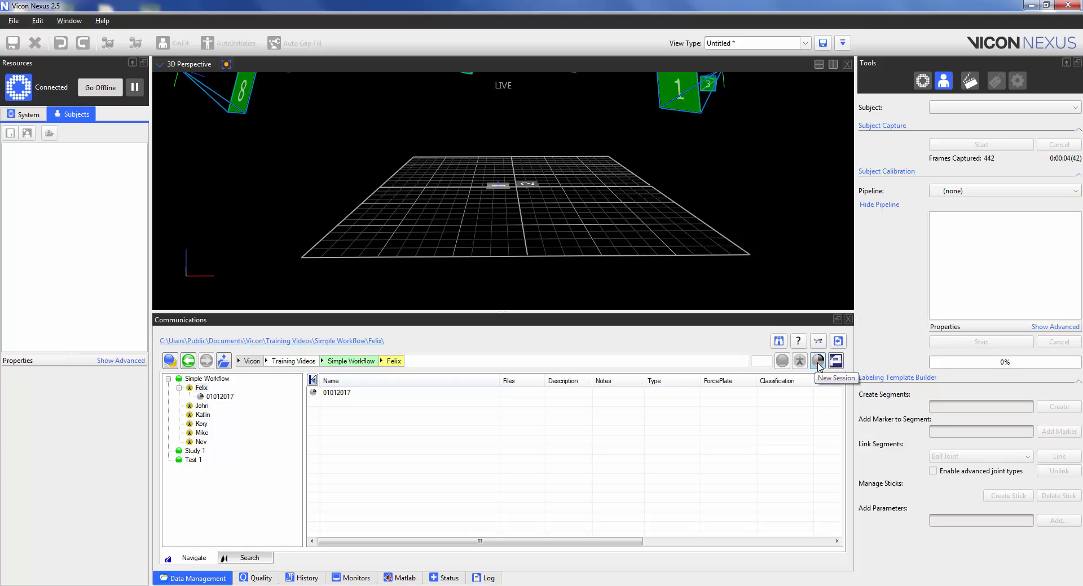
click(819, 365)
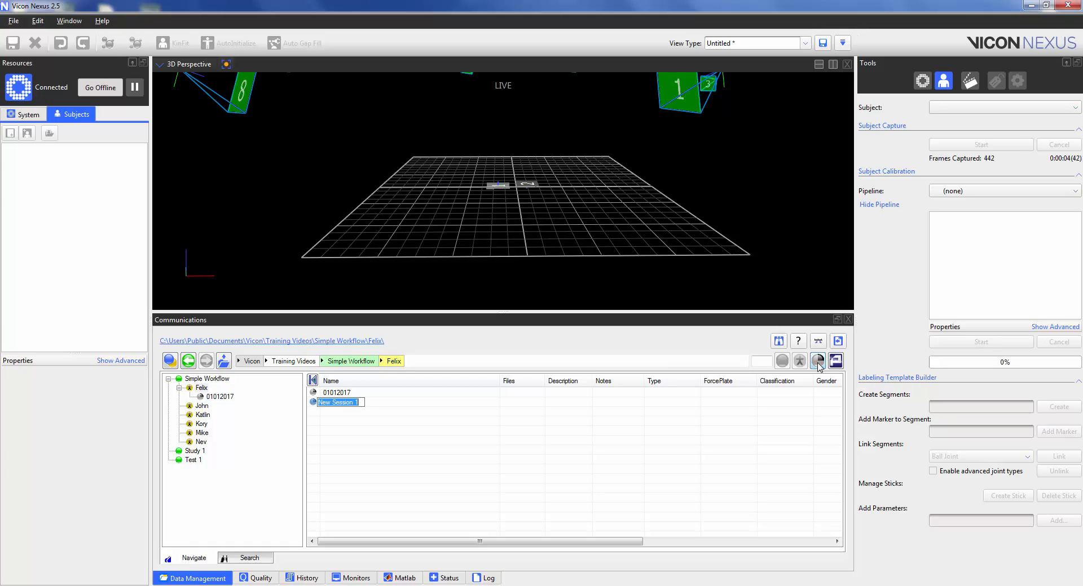
text(01052017)
click(359, 419)
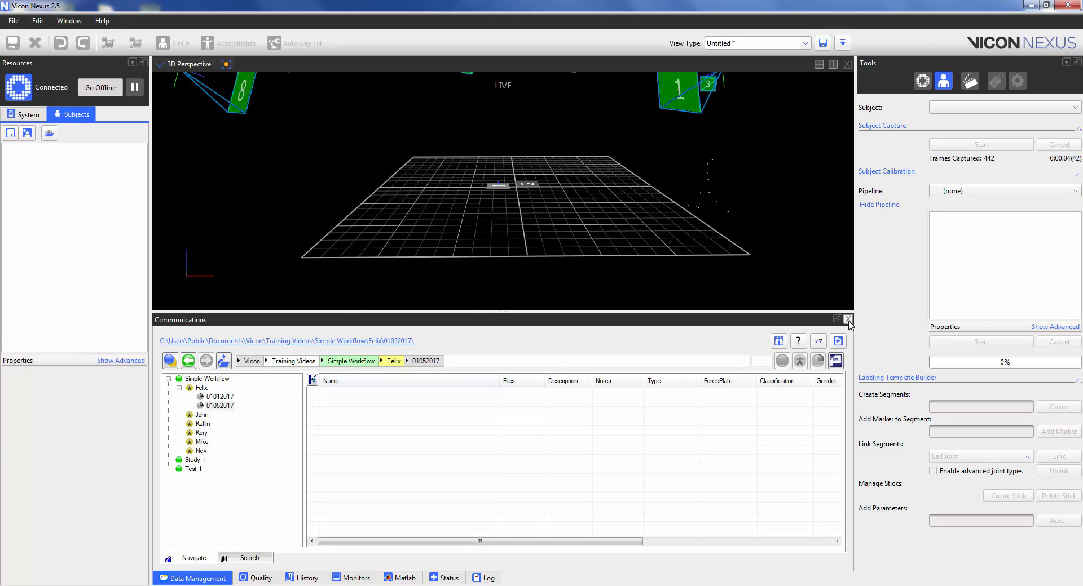
click(848, 320)
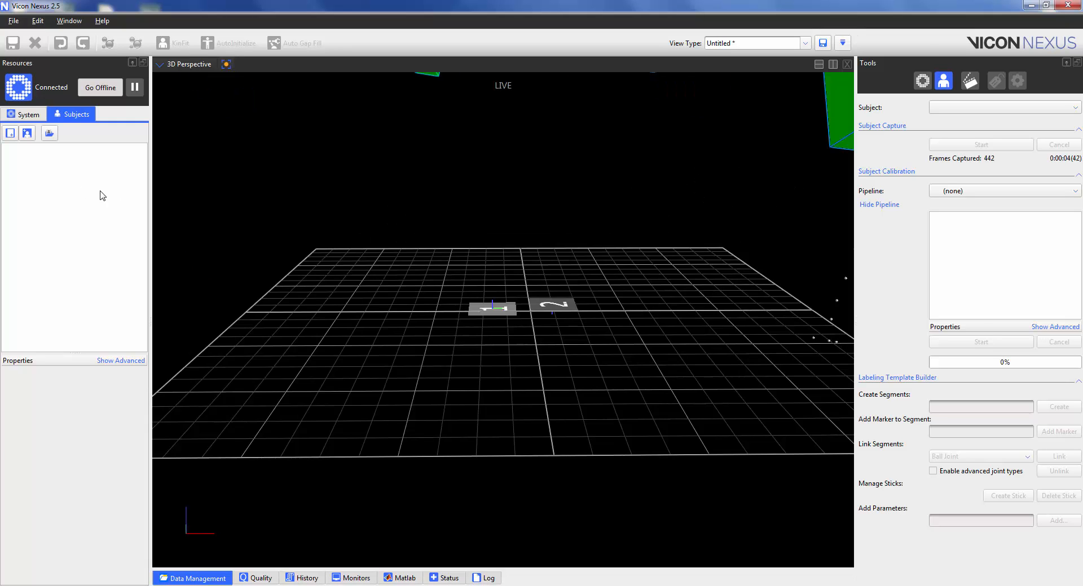
- Create a subject from the PlugInGait LowerBody Ai template with the suggested name and capture its static calibration trial
click(27, 134)
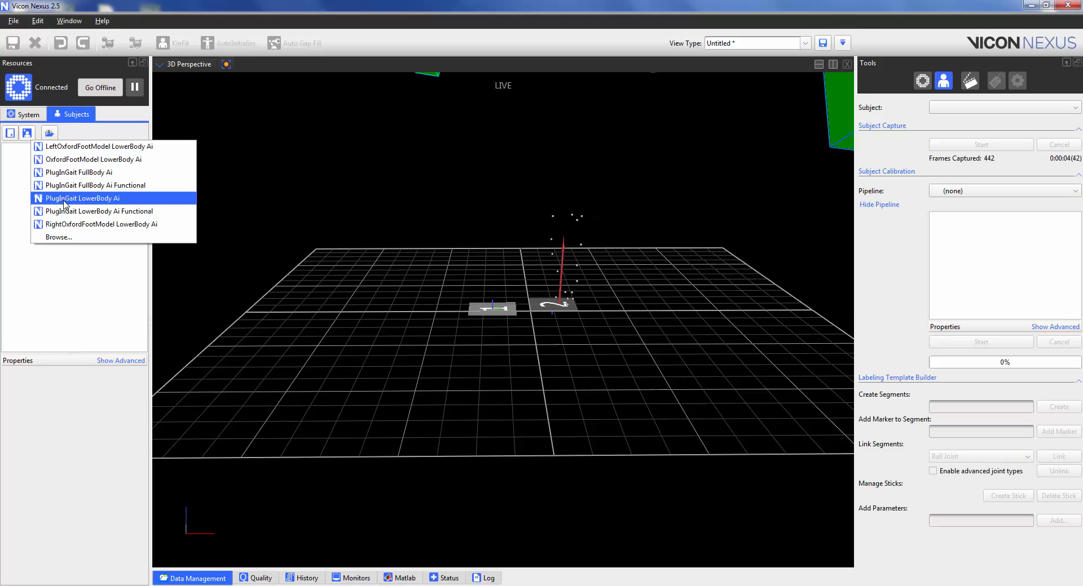
click(64, 199)
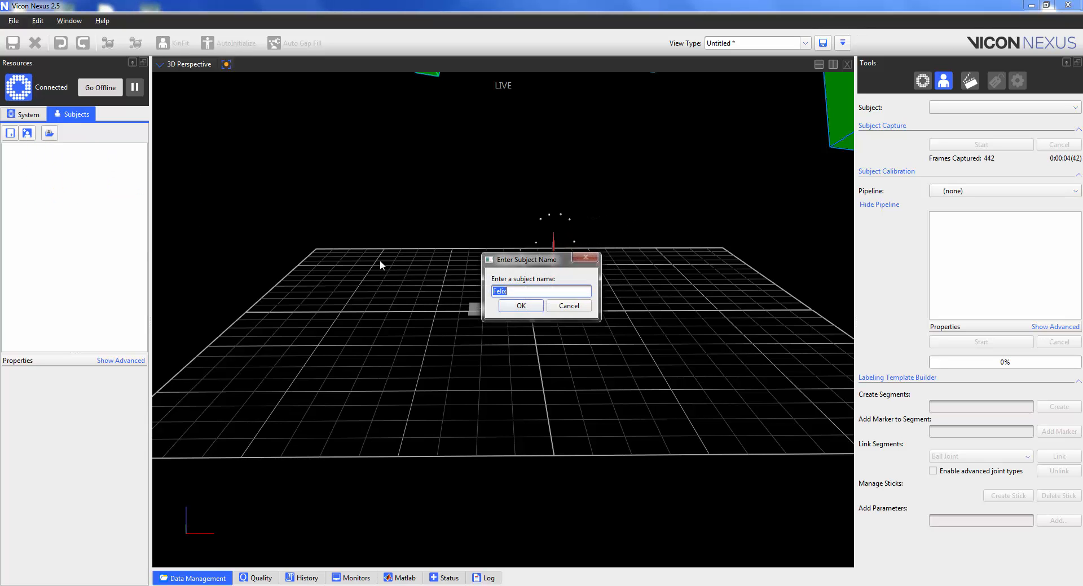
click(518, 308)
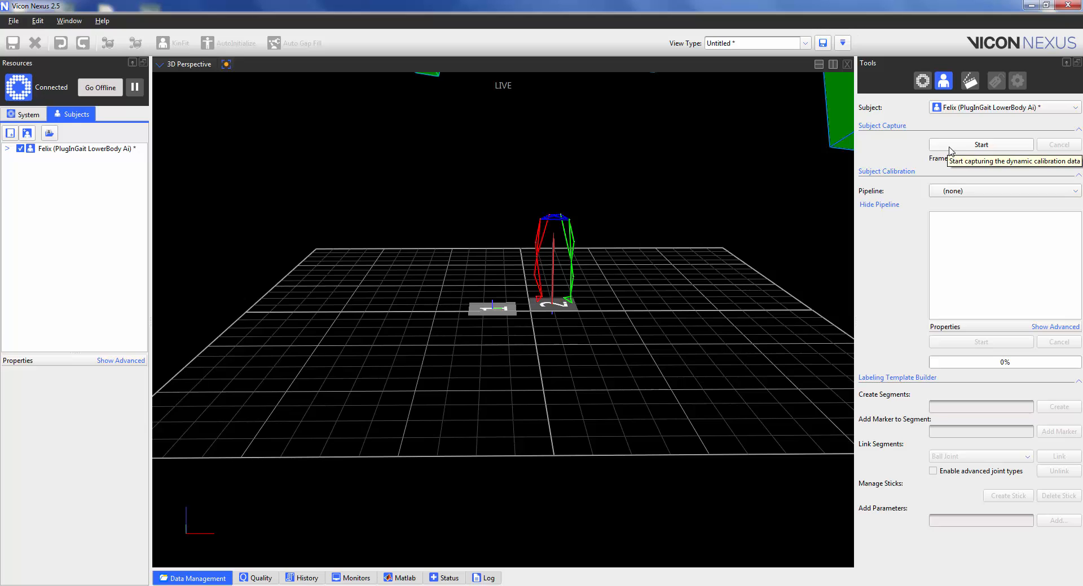
click(950, 147)
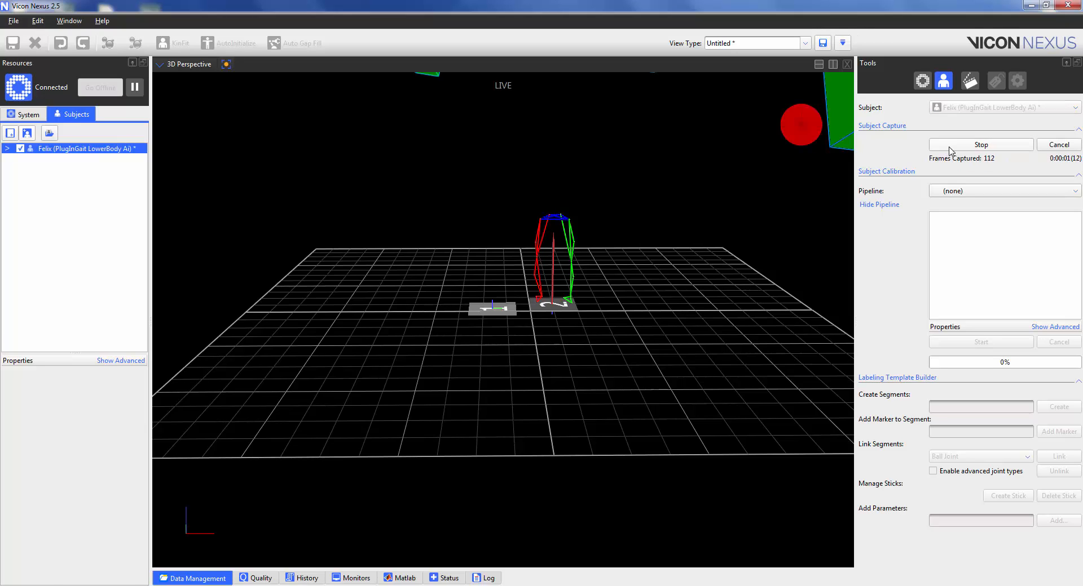
click(949, 148)
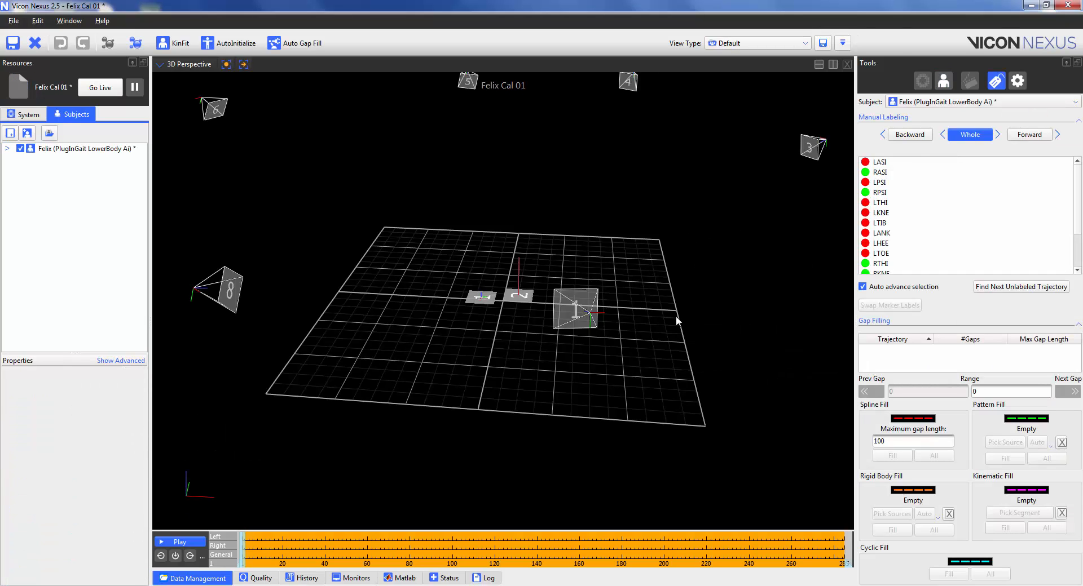
- Process the static calibration trial with Reconstruct and AutoInitialize, check the marker labels in 3D, and save the trial
click(113, 48)
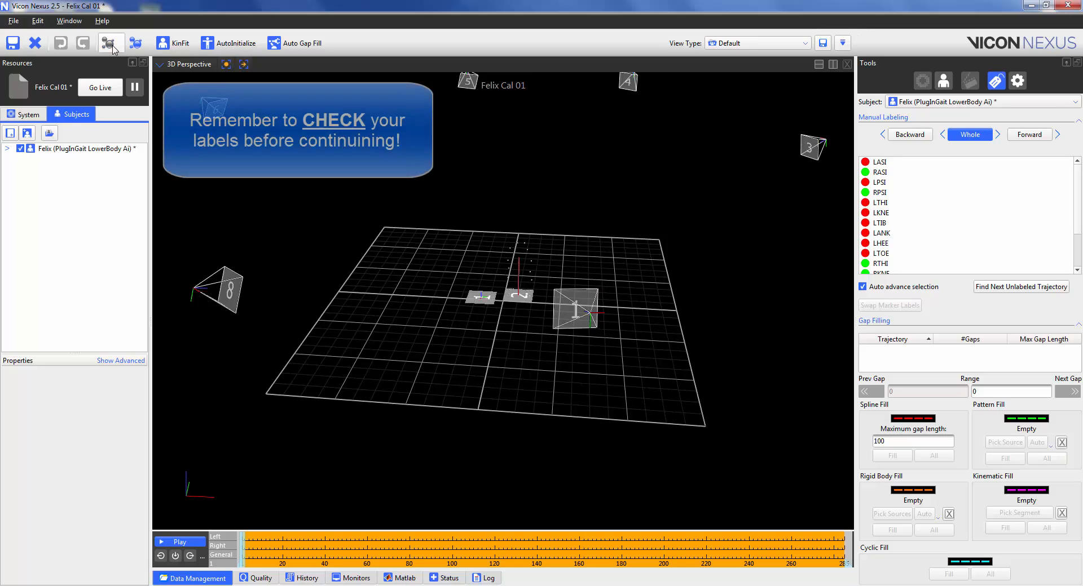
click(228, 45)
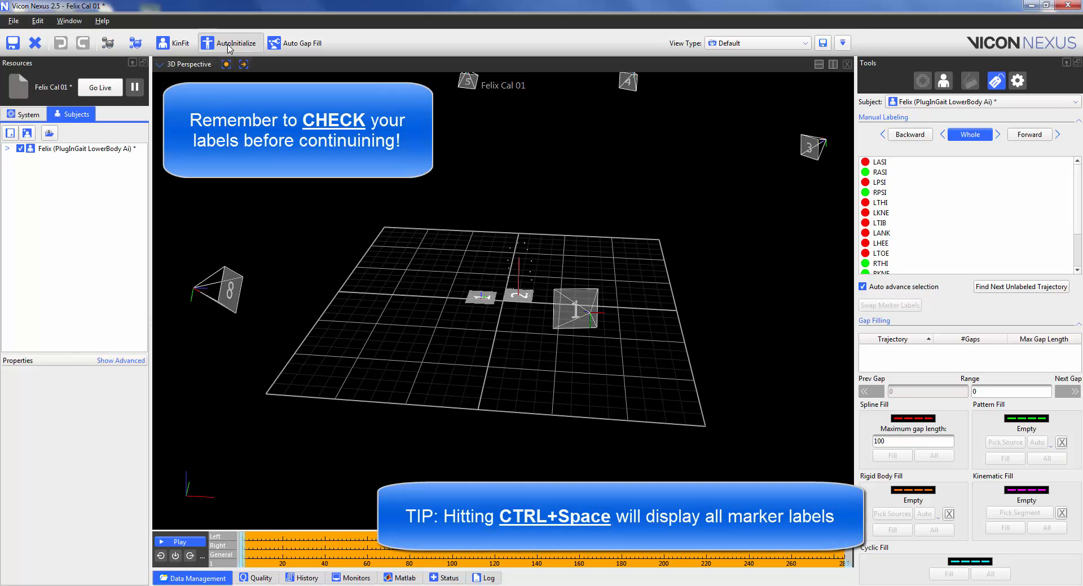
drag(515, 323, 523, 301)
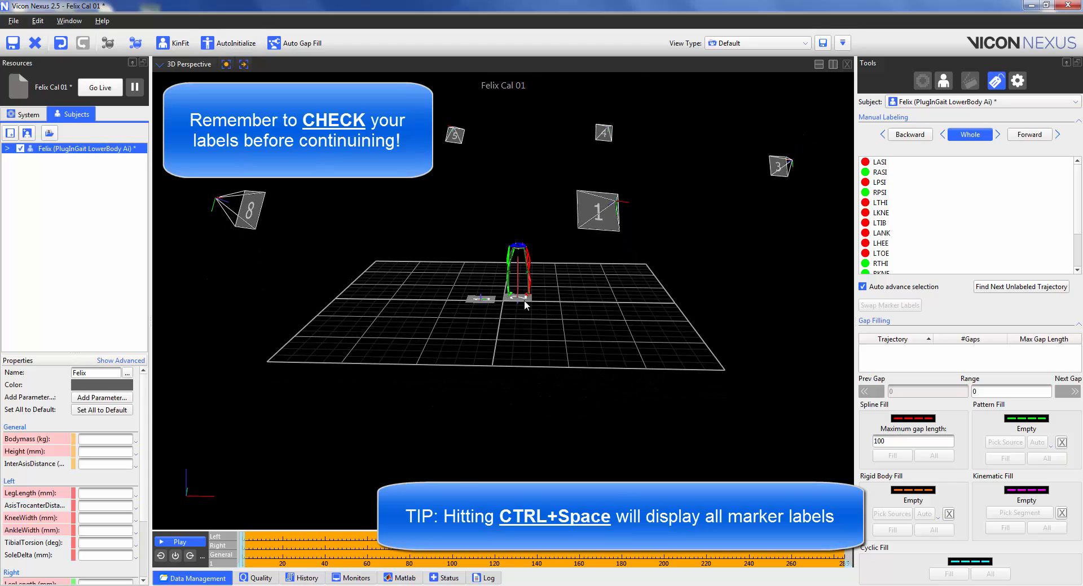
right_drag(523, 301, 543, 248)
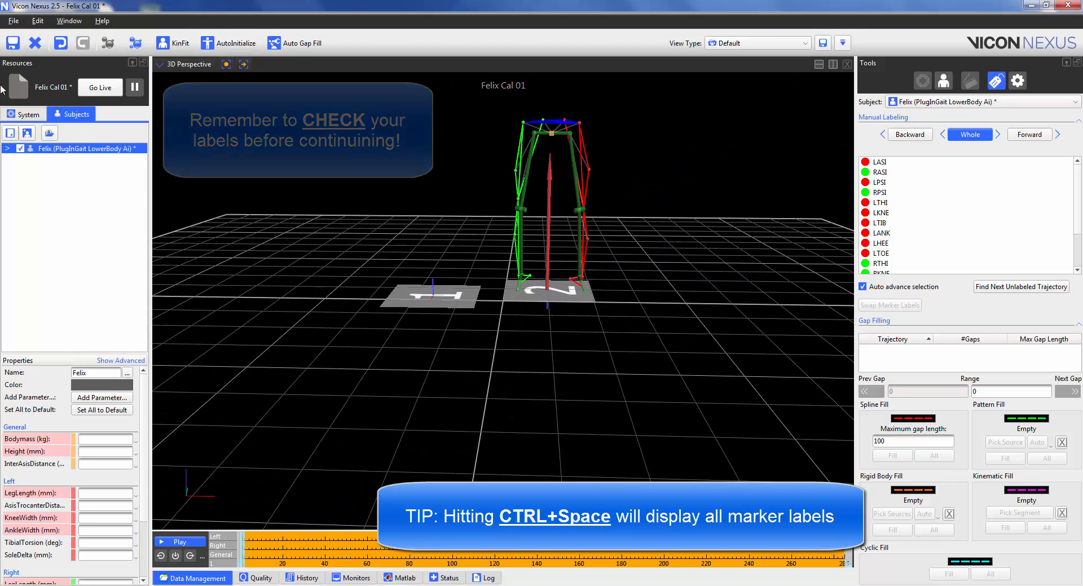
click(14, 44)
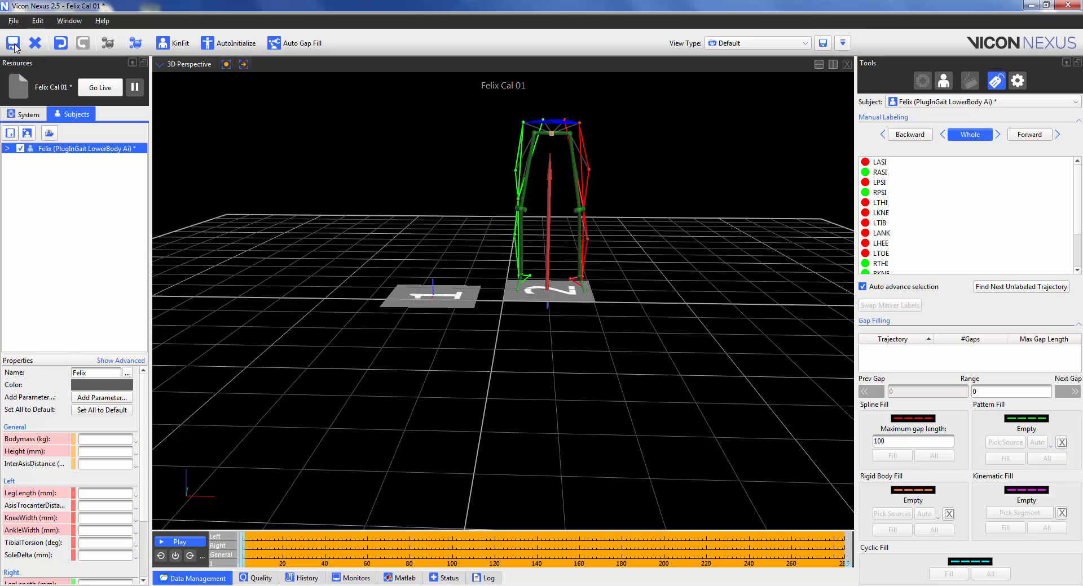
- Return the system to live mode and name the next capture trial "trial 01"
click(99, 88)
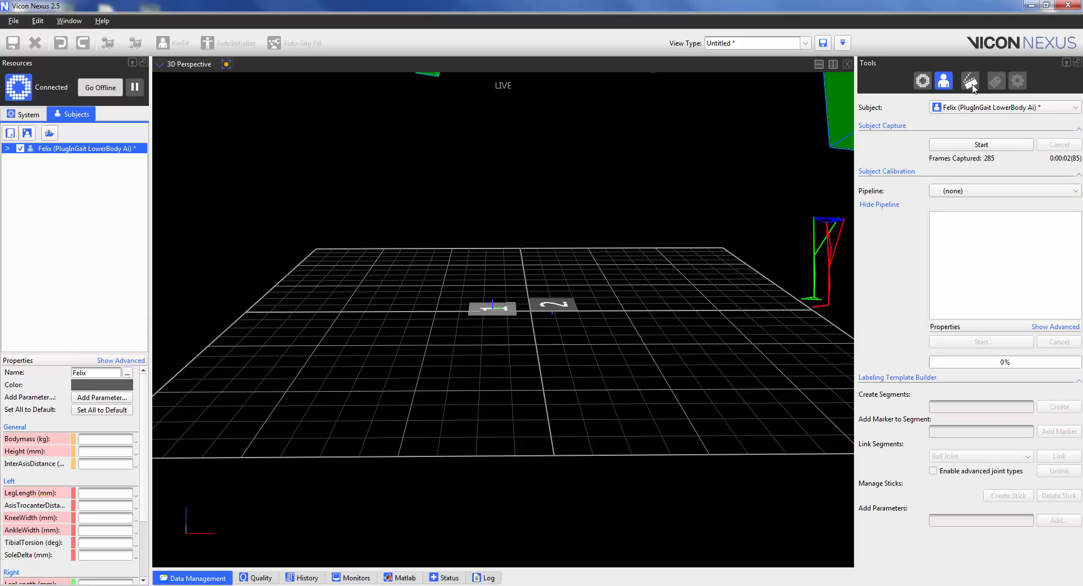
click(970, 82)
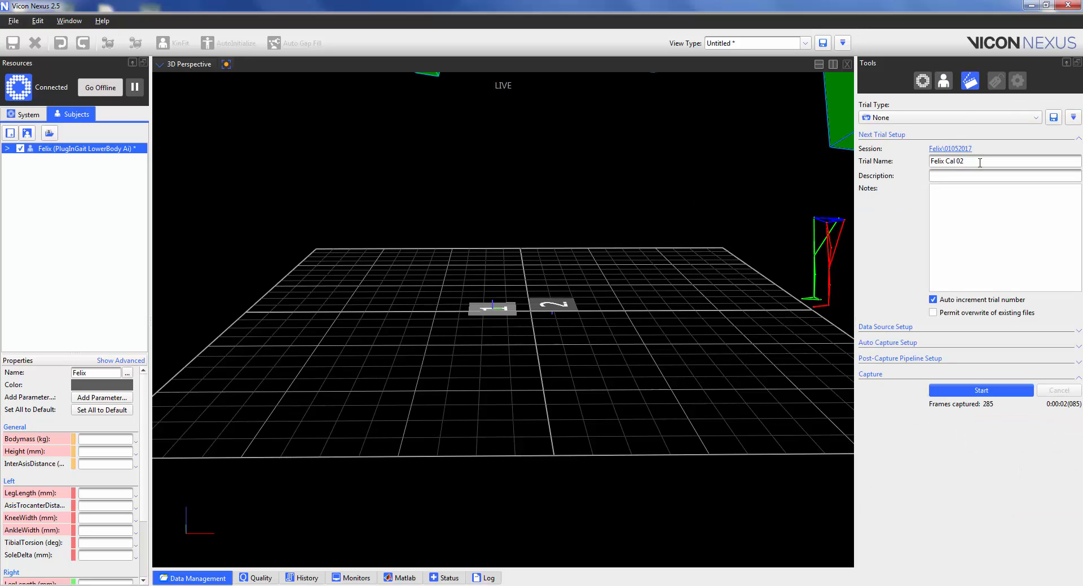
triple_click(980, 162)
text(trial)
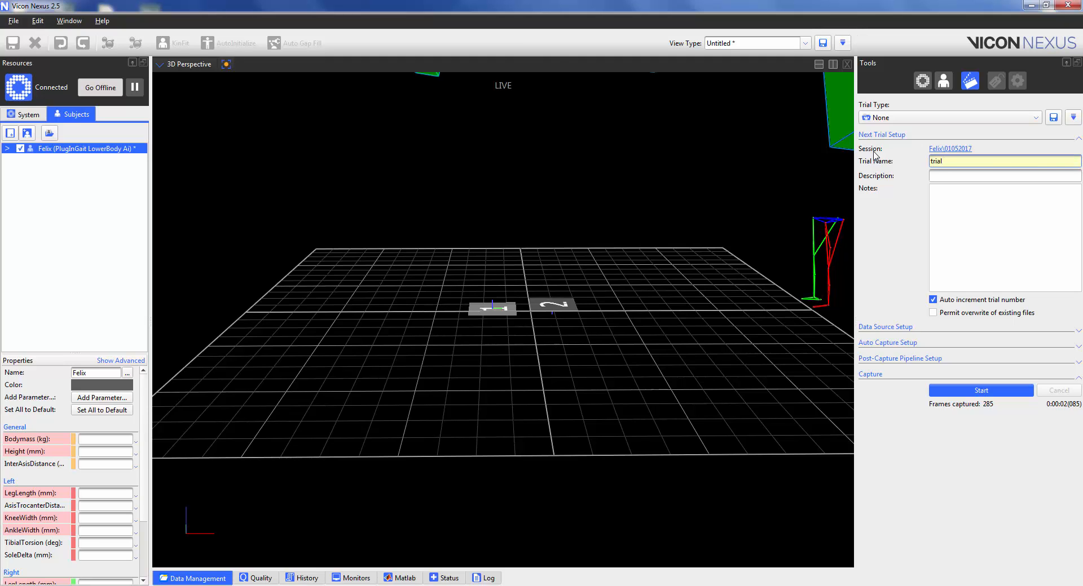
text( 01)
key(Return)
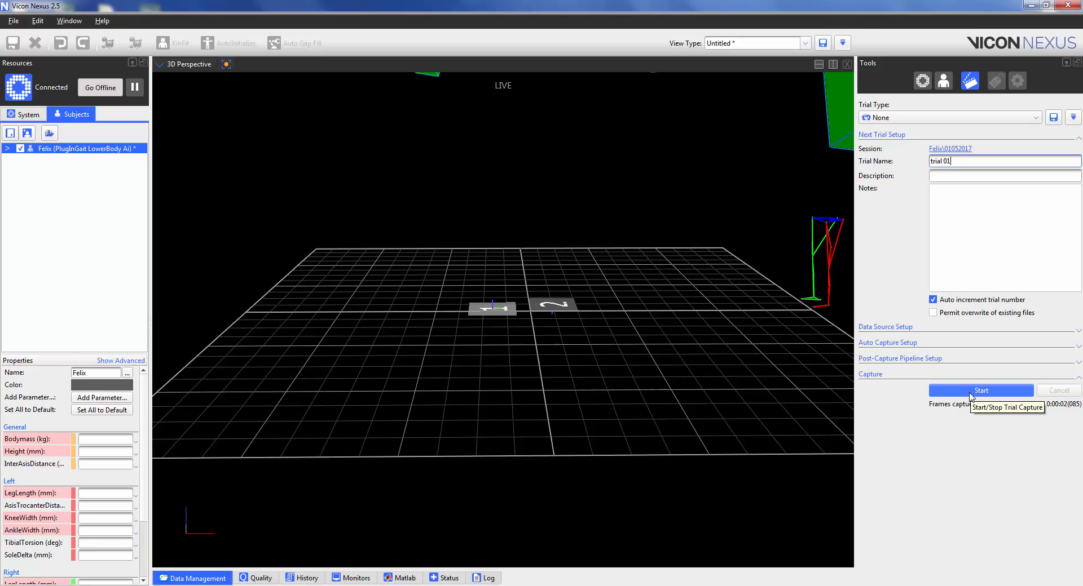
- Record four consecutive walking trials, trial 01 through trial 04, starting and stopping the capture for each pass across the force plates
click(981, 390)
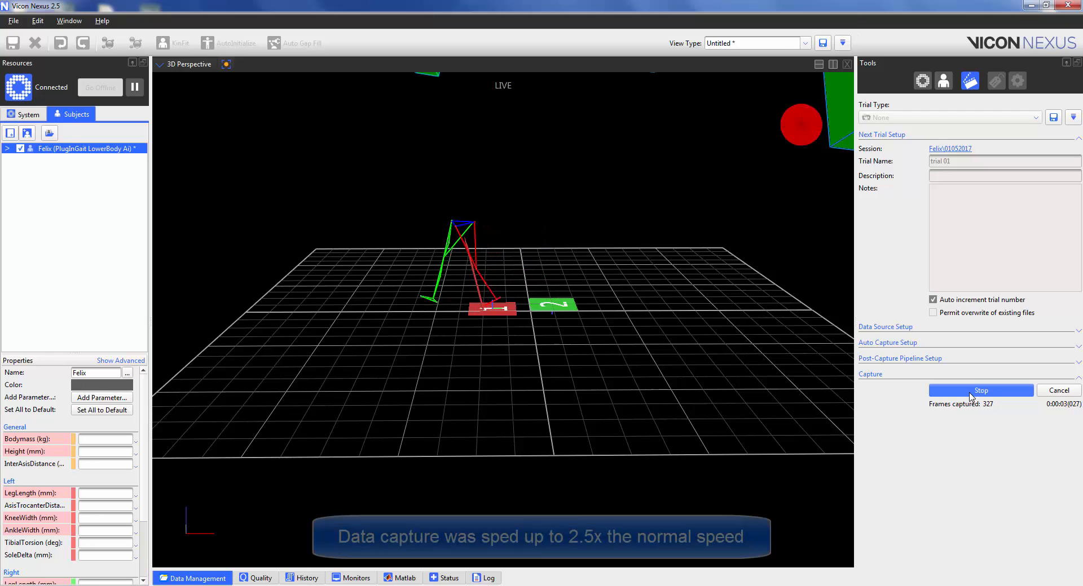
click(970, 395)
click(970, 395)
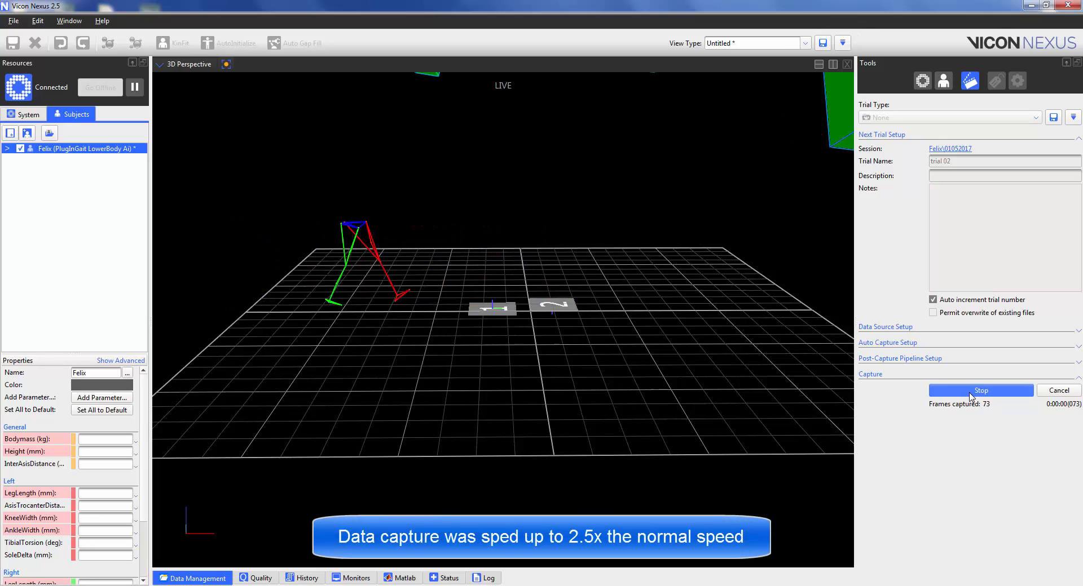
click(970, 395)
click(970, 394)
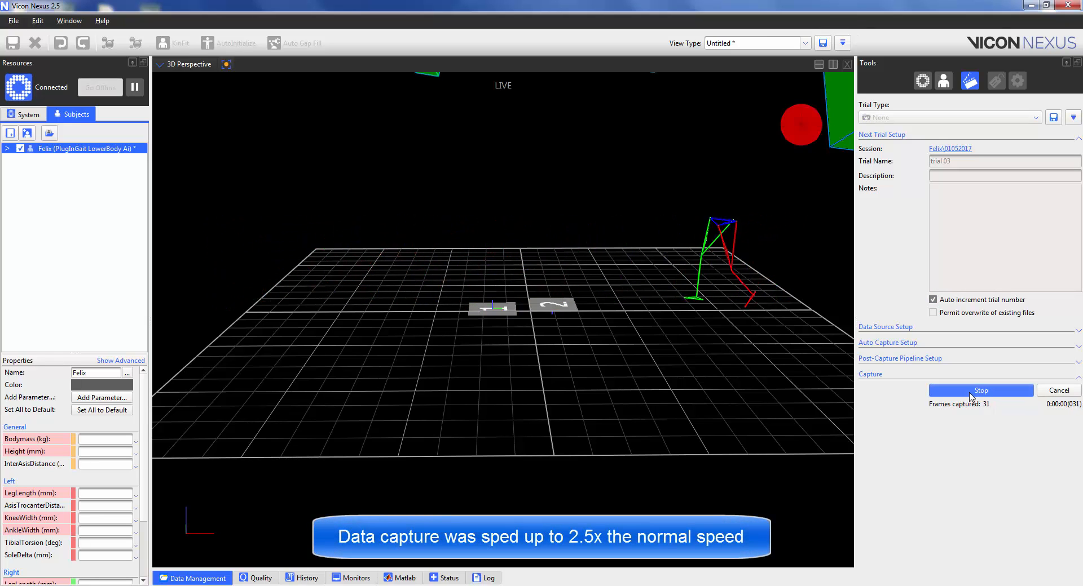
click(981, 390)
click(981, 390)
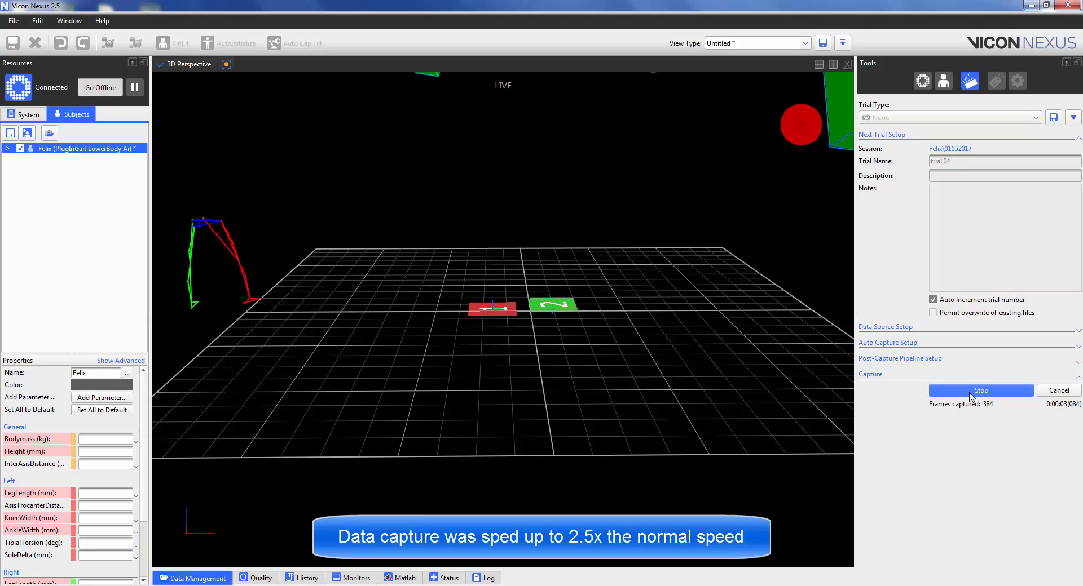
click(970, 395)
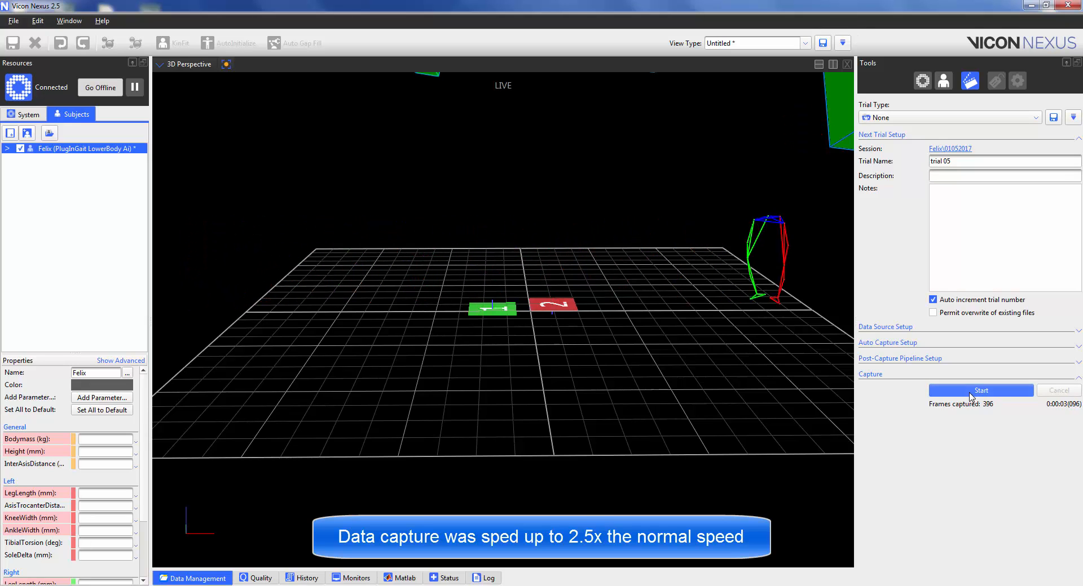